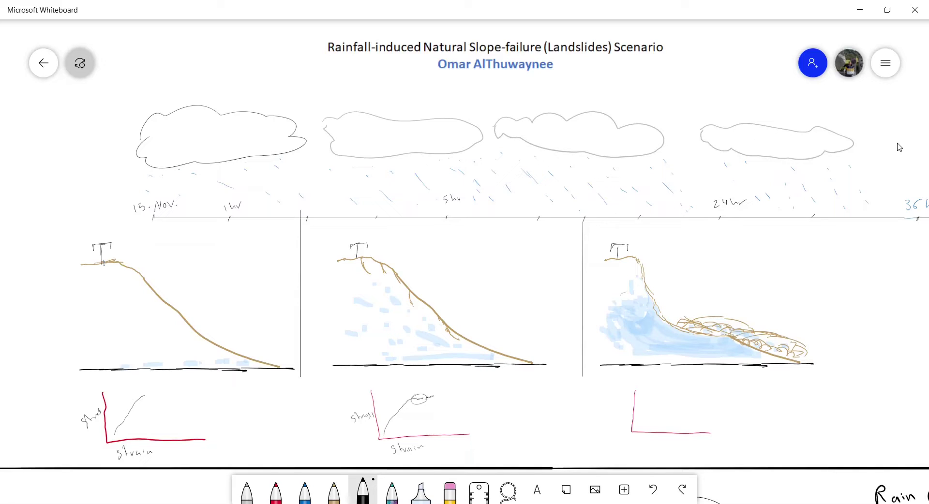
Draw the third stress–strain curve with stress/strain labels and a circled peak, then circle 24hr with an X.
{"action": "left_click_drag", "start_coordinate": [646, 409], "coordinate": [668, 401]}
{"action": "left_click_drag", "start_coordinate": [721, 423], "coordinate": [725, 425]}
{"action": "left_click_drag", "start_coordinate": [609, 414], "coordinate": [631, 406]}
{"action": "left_click_drag", "start_coordinate": [661, 446], "coordinate": [697, 441]}
{"action": "left_click_drag", "start_coordinate": [678, 400], "coordinate": [677, 400]}
{"action": "left_click_drag", "start_coordinate": [719, 211], "coordinate": [721, 237]}
{"action": "left_click_drag", "start_coordinate": [722, 227], "coordinate": [714, 236]}
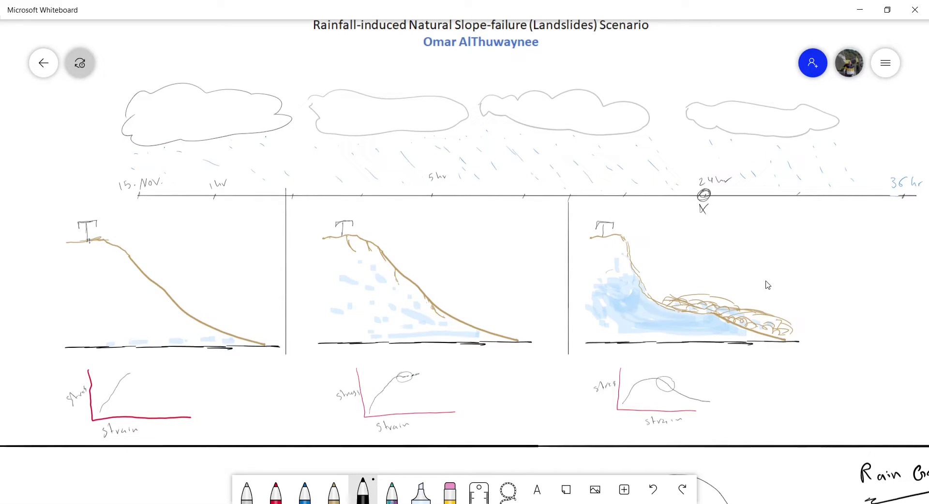
Erase a timeline gap before the third stage, add slash break marks, and note '1 hr 2hrs' below.
{"action": "mouse_move", "coordinate": [533, 196]}
{"action": "left_mouse_down"}
{"action": "mouse_move", "coordinate": [508, 195]}
{"action": "mouse_move", "coordinate": [504, 211]}
{"action": "mouse_move", "coordinate": [552, 210]}
{"action": "left_mouse_up"}
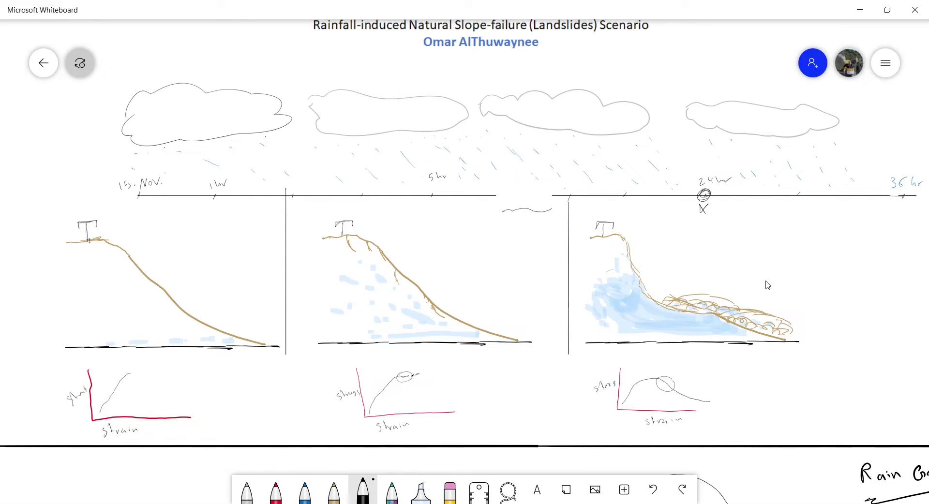
{"action": "left_click_drag", "start_coordinate": [520, 244], "coordinate": [527, 249]}
{"action": "left_click_drag", "start_coordinate": [531, 242], "coordinate": [538, 249]}
{"action": "left_click_drag", "start_coordinate": [500, 185], "coordinate": [488, 218]}
{"action": "left_click_drag", "start_coordinate": [560, 184], "coordinate": [552, 208]}
Add two question marks above the third slope, then scroll down to the map in blue ink.
{"action": "left_click_drag", "start_coordinate": [758, 215], "coordinate": [766, 232]}
{"action": "left_click", "coordinate": [762, 237]}
{"action": "left_click_drag", "start_coordinate": [783, 221], "coordinate": [789, 234]}
{"action": "left_click", "coordinate": [786, 241]}
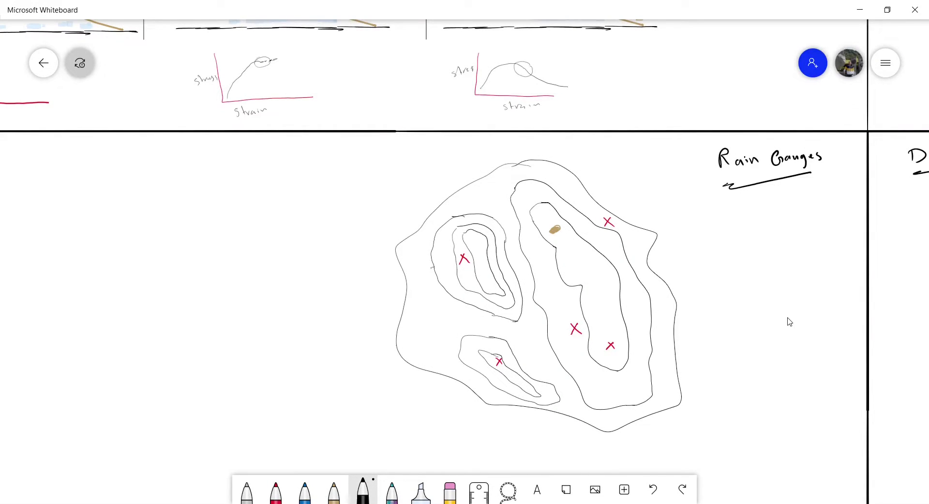
{"action": "scroll", "coordinate": [790, 322], "scroll_direction": "down", "scroll_amount": 2}
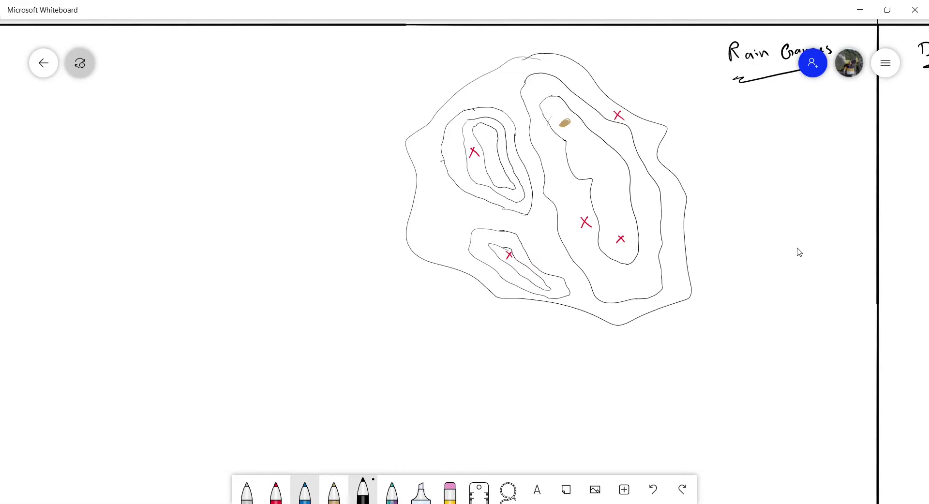
{"action": "key", "text": "Left"}
{"action": "key", "text": "Left"}
Draw blue lines from the brown dot to the upper-right and left gauges, plus a downward arrow.
{"action": "left_click_drag", "start_coordinate": [573, 124], "coordinate": [614, 118]}
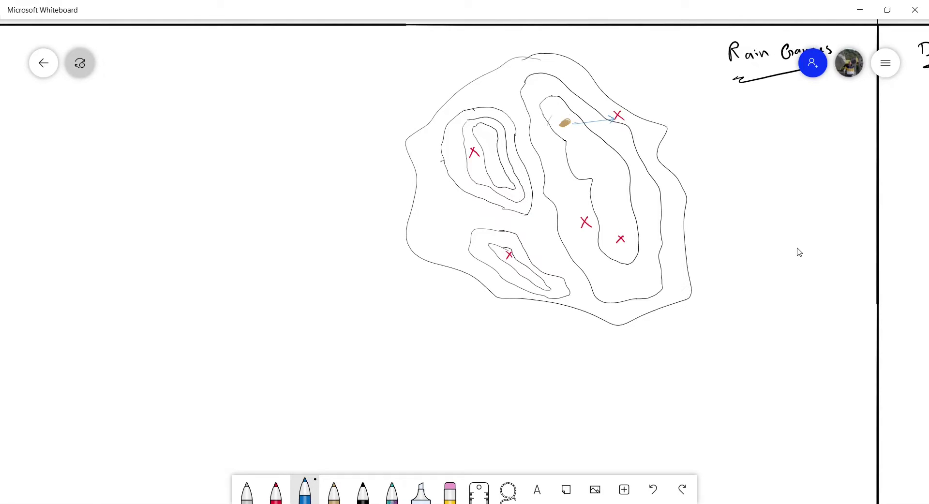
{"action": "left_click_drag", "start_coordinate": [560, 127], "coordinate": [485, 150]}
{"action": "mouse_move", "coordinate": [564, 131]}
{"action": "left_mouse_down"}
{"action": "mouse_move", "coordinate": [572, 206]}
{"action": "mouse_move", "coordinate": [582, 194]}
{"action": "left_mouse_up"}
Circle three red X gauges in blue and write 'Elevation' beside the map.
{"action": "mouse_move", "coordinate": [619, 229]}
{"action": "left_mouse_down"}
{"action": "mouse_move", "coordinate": [610, 245]}
{"action": "mouse_move", "coordinate": [631, 233]}
{"action": "left_mouse_up"}
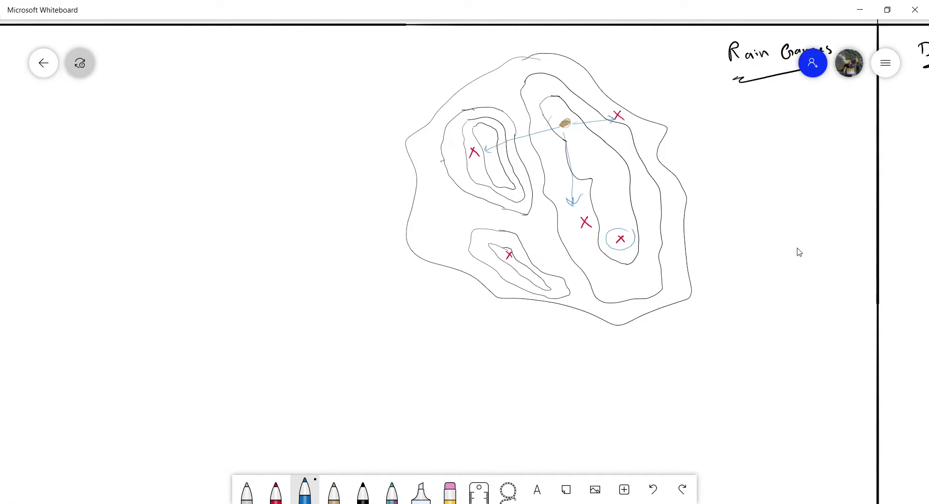
{"action": "left_click_drag", "start_coordinate": [727, 143], "coordinate": [748, 151]}
{"action": "left_click_drag", "start_coordinate": [612, 106], "coordinate": [605, 111]}
{"action": "mouse_move", "coordinate": [588, 211]}
{"action": "left_mouse_down"}
{"action": "mouse_move", "coordinate": [569, 224]}
{"action": "mouse_move", "coordinate": [599, 227]}
{"action": "left_mouse_up"}
{"action": "left_click_drag", "start_coordinate": [352, 106], "coordinate": [318, 338]}
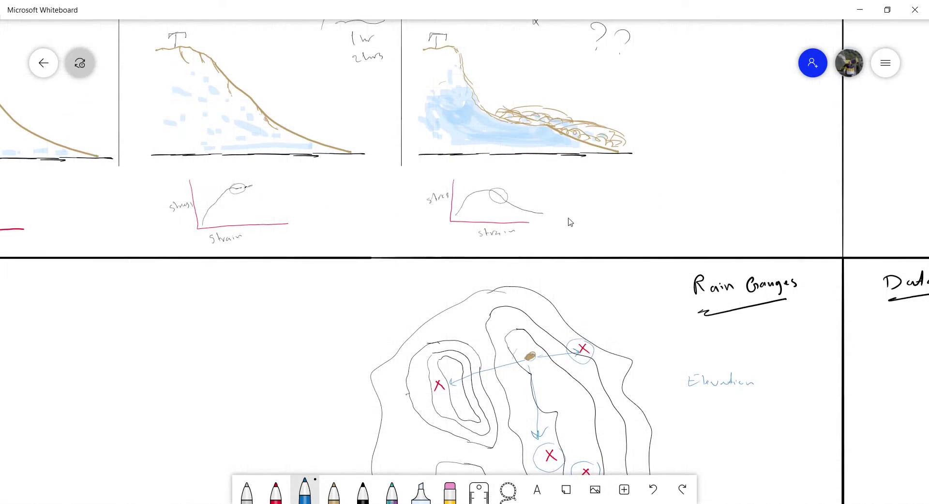
Pan the canvas to bring the clouds and timeline above the third slope into view.
{"action": "left_click_drag", "start_coordinate": [649, 185], "coordinate": [725, 326]}
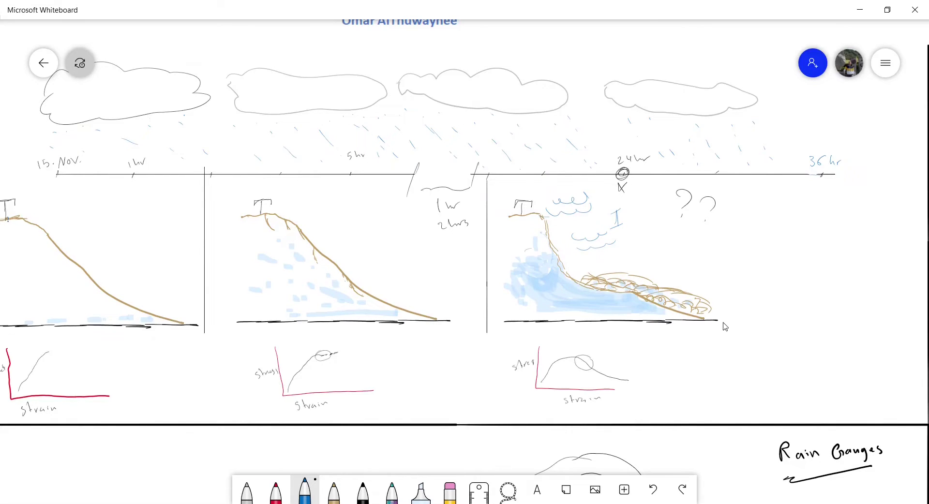
Scroll back to the contour map and shade its central valley with the pale blue highlighter.
{"action": "scroll", "coordinate": [772, 351], "scroll_direction": "down", "scroll_amount": 5}
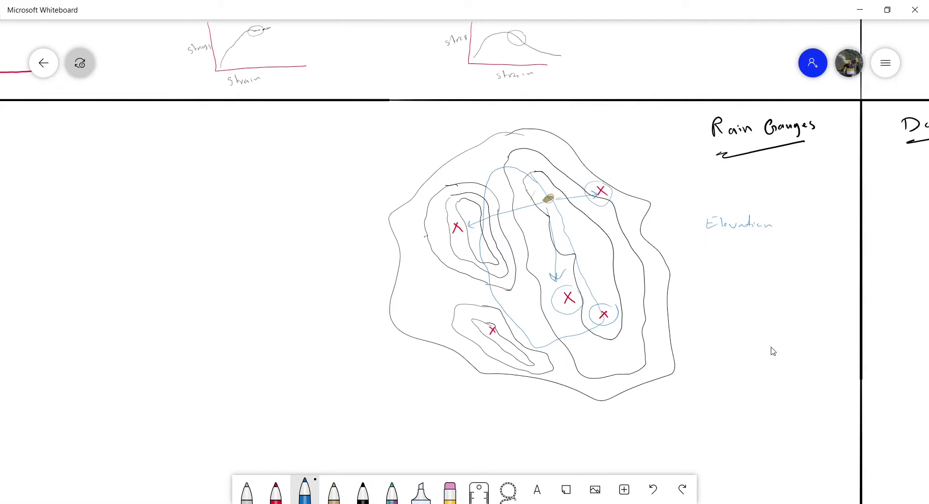
{"action": "left_click", "coordinate": [420, 492]}
{"action": "mouse_move", "coordinate": [598, 317]}
{"action": "left_mouse_down"}
{"action": "mouse_move", "coordinate": [564, 328]}
{"action": "mouse_move", "coordinate": [540, 281]}
{"action": "mouse_move", "coordinate": [538, 194]}
{"action": "mouse_move", "coordinate": [496, 181]}
{"action": "mouse_move", "coordinate": [498, 257]}
{"action": "mouse_move", "coordinate": [540, 326]}
{"action": "mouse_move", "coordinate": [521, 213]}
{"action": "left_mouse_up"}
{"action": "mouse_move", "coordinate": [525, 184]}
{"action": "left_mouse_down"}
{"action": "mouse_move", "coordinate": [509, 199]}
{"action": "mouse_move", "coordinate": [526, 291]}
{"action": "mouse_move", "coordinate": [532, 298]}
{"action": "mouse_move", "coordinate": [567, 253]}
{"action": "mouse_move", "coordinate": [588, 305]}
{"action": "left_mouse_up"}
{"action": "left_click_drag", "start_coordinate": [522, 298], "coordinate": [525, 324]}
{"action": "left_click_drag", "start_coordinate": [509, 279], "coordinate": [521, 296]}
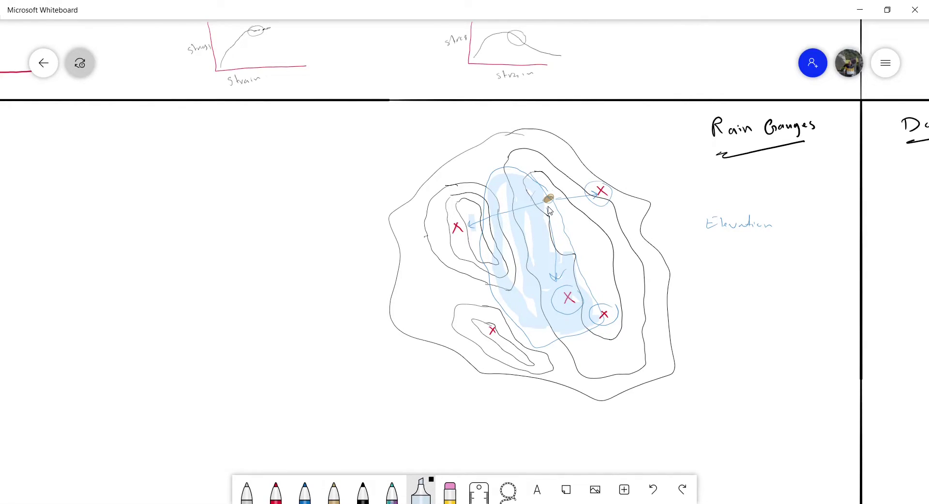
Switch back to blue ink and write 'water shed' under Elevation.
{"action": "left_click", "coordinate": [364, 491]}
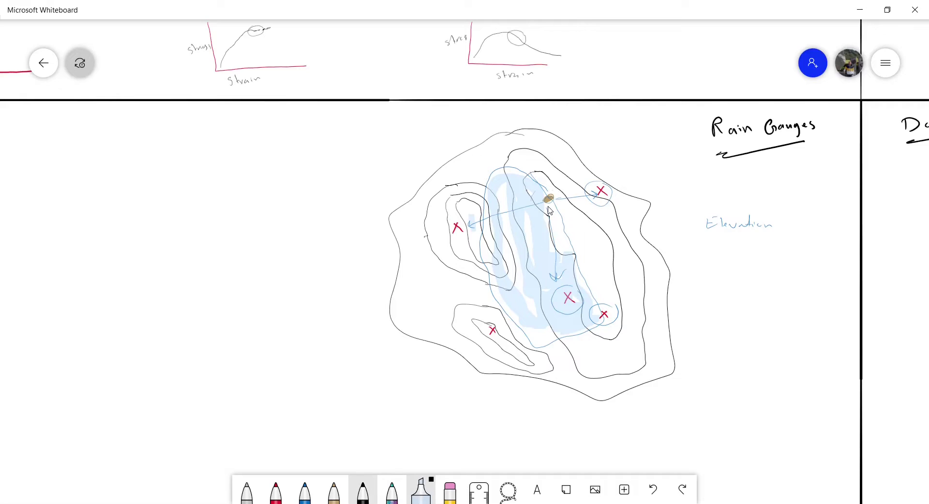
{"action": "left_click", "coordinate": [305, 492]}
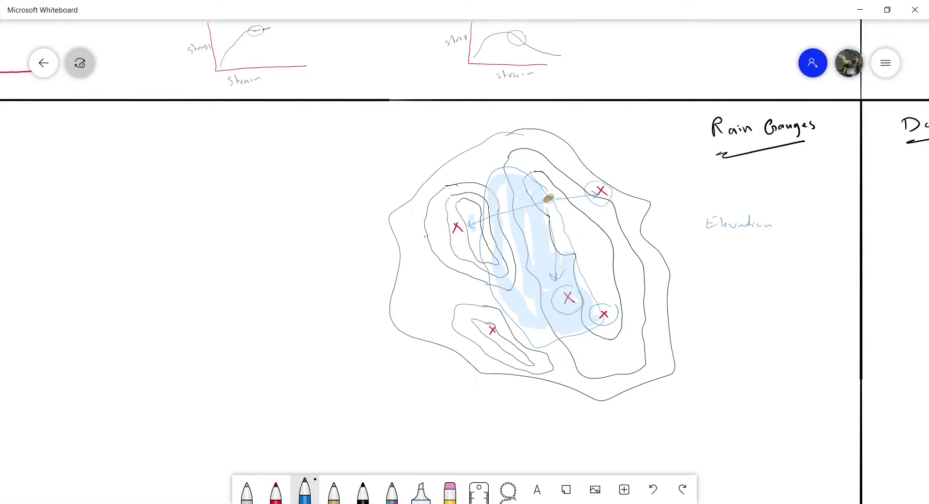
{"action": "mouse_move", "coordinate": [721, 246]}
{"action": "left_mouse_down"}
{"action": "mouse_move", "coordinate": [726, 258]}
{"action": "mouse_move", "coordinate": [774, 248]}
{"action": "left_mouse_up"}
Draw six blue flow lines and arcs radiating out from the brown dot.
{"action": "left_click_drag", "start_coordinate": [552, 196], "coordinate": [561, 178]}
{"action": "mouse_move", "coordinate": [551, 195]}
{"action": "left_mouse_down"}
{"action": "mouse_move", "coordinate": [525, 192]}
{"action": "mouse_move", "coordinate": [548, 230]}
{"action": "left_mouse_up"}
{"action": "left_click_drag", "start_coordinate": [552, 199], "coordinate": [585, 208]}
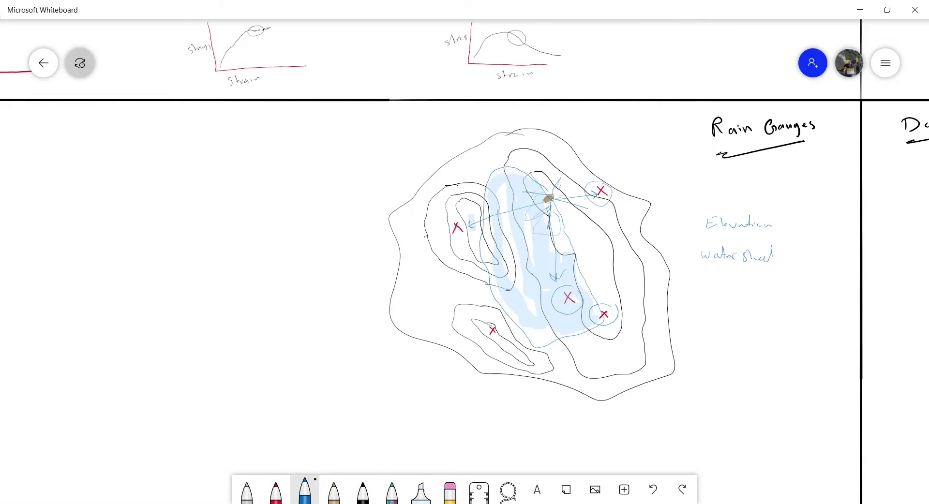
{"action": "mouse_move", "coordinate": [531, 204]}
{"action": "left_mouse_down"}
{"action": "mouse_move", "coordinate": [530, 226]}
{"action": "mouse_move", "coordinate": [549, 227]}
{"action": "left_mouse_up"}
{"action": "left_click_drag", "start_coordinate": [569, 183], "coordinate": [589, 196]}
{"action": "left_click_drag", "start_coordinate": [556, 171], "coordinate": [527, 184]}
Finish 'slope unit', bracket the factor list, and add 'Distance' at its top.
{"action": "left_click_drag", "start_coordinate": [755, 280], "coordinate": [761, 269]}
{"action": "left_click_drag", "start_coordinate": [692, 221], "coordinate": [688, 283]}
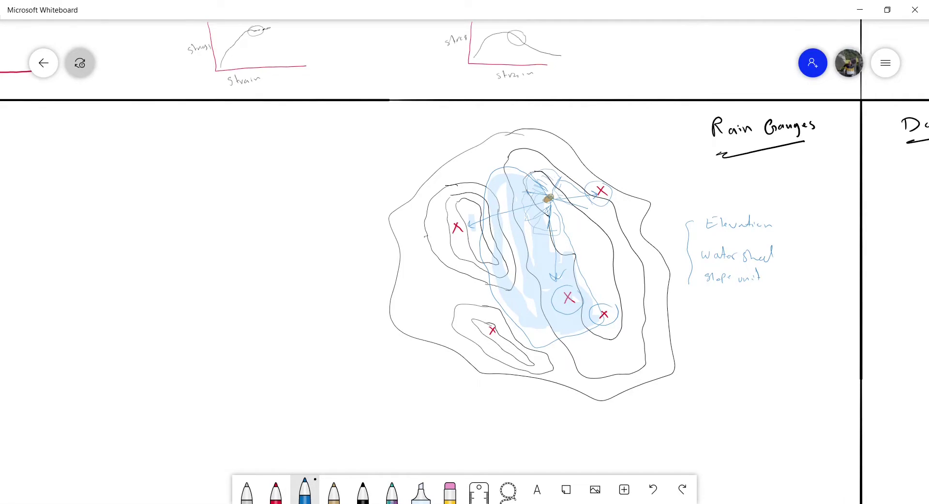
{"action": "left_click_drag", "start_coordinate": [702, 200], "coordinate": [713, 194]}
{"action": "left_click_drag", "start_coordinate": [793, 366], "coordinate": [390, 357]}
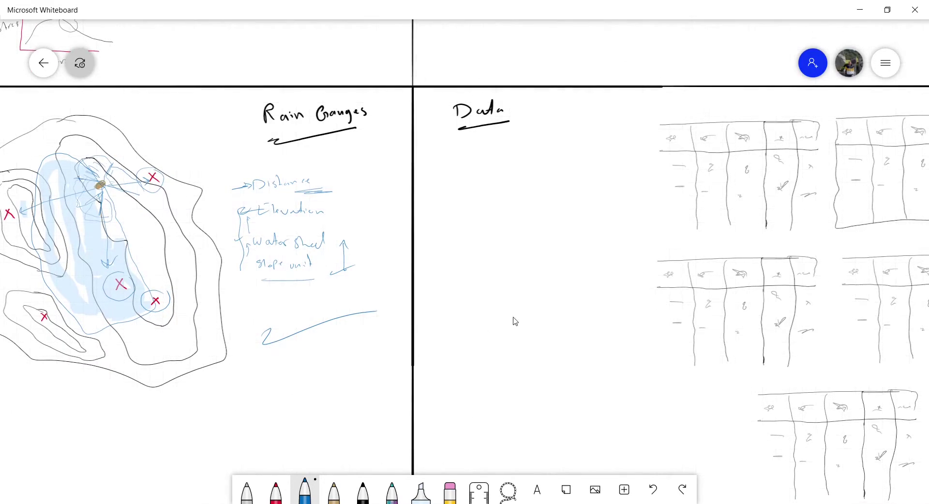
{"action": "left_click_drag", "start_coordinate": [530, 328], "coordinate": [353, 321]}
{"action": "left_click_drag", "start_coordinate": [922, 364], "coordinate": [777, 313]}
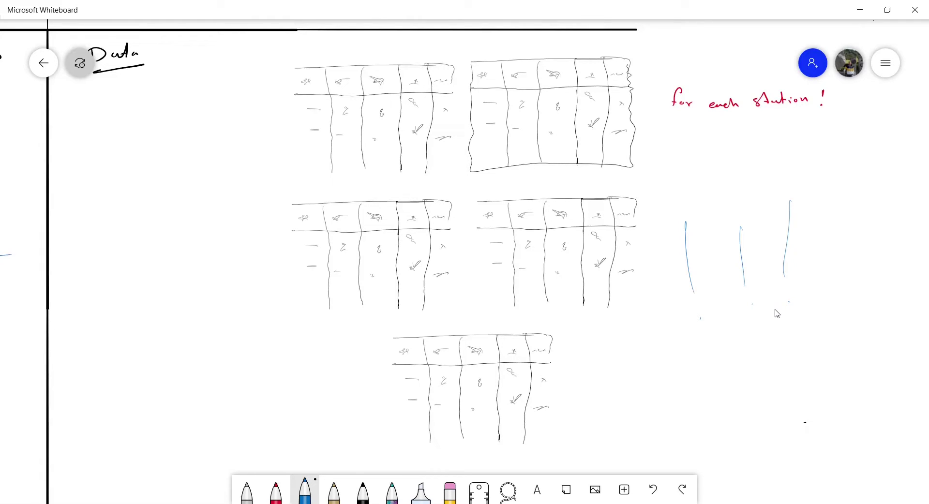
{"action": "mouse_move", "coordinate": [656, 354]}
{"action": "left_mouse_down"}
{"action": "mouse_move", "coordinate": [701, 359]}
{"action": "mouse_move", "coordinate": [627, 362]}
{"action": "mouse_move", "coordinate": [637, 383]}
{"action": "mouse_move", "coordinate": [702, 374]}
{"action": "left_mouse_up"}
{"action": "left_click_drag", "start_coordinate": [182, 251], "coordinate": [483, 225]}
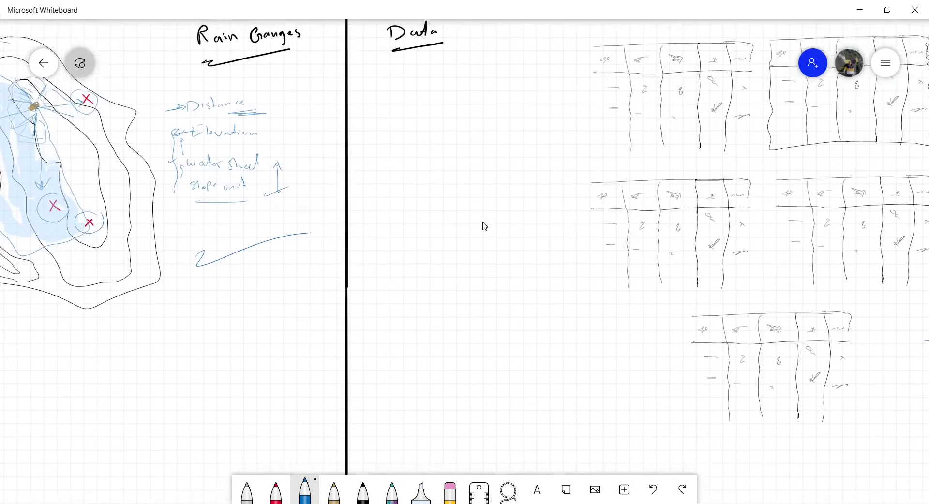
Centre the contour map and its notes, then erase the bracket and arrow beside 'Elevation'.
{"action": "left_click_drag", "start_coordinate": [266, 337], "coordinate": [186, 323]}
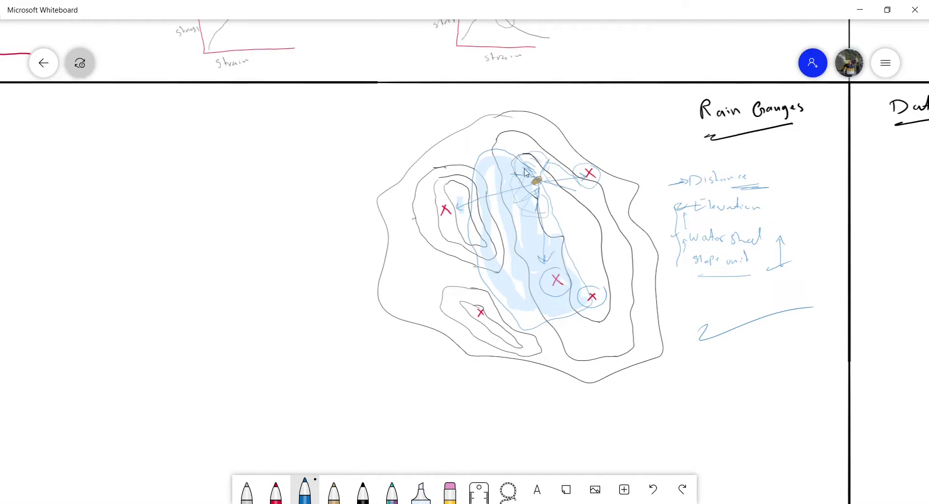
{"action": "left_click_drag", "start_coordinate": [662, 292], "coordinate": [560, 282]}
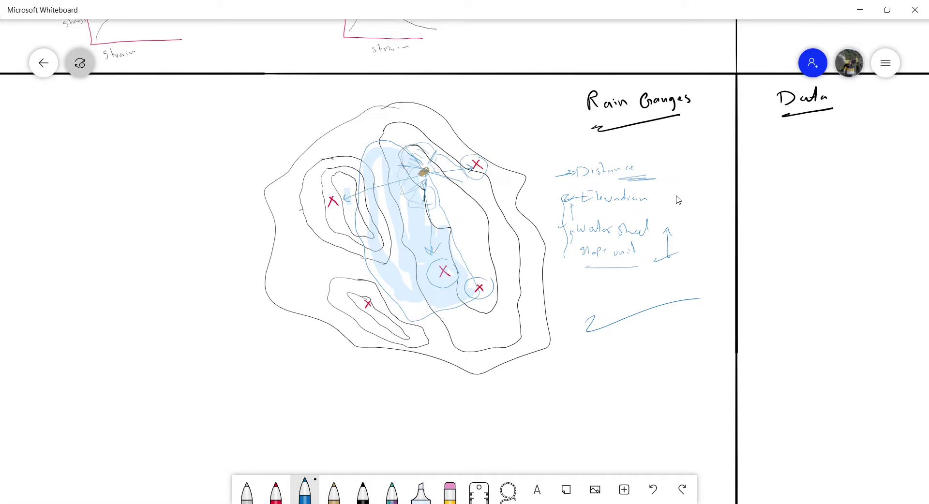
{"action": "mouse_move", "coordinate": [563, 227]}
{"action": "left_mouse_down"}
{"action": "mouse_move", "coordinate": [569, 197]}
{"action": "mouse_move", "coordinate": [559, 245]}
{"action": "left_mouse_up"}
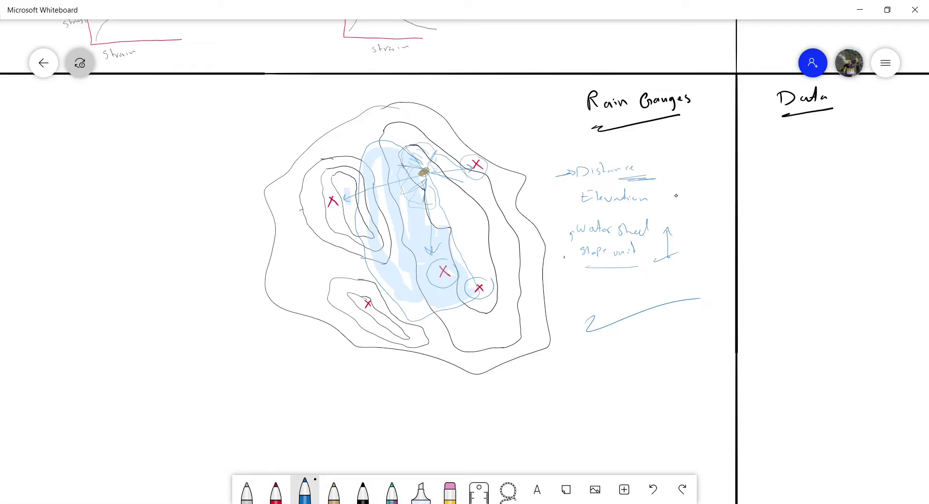